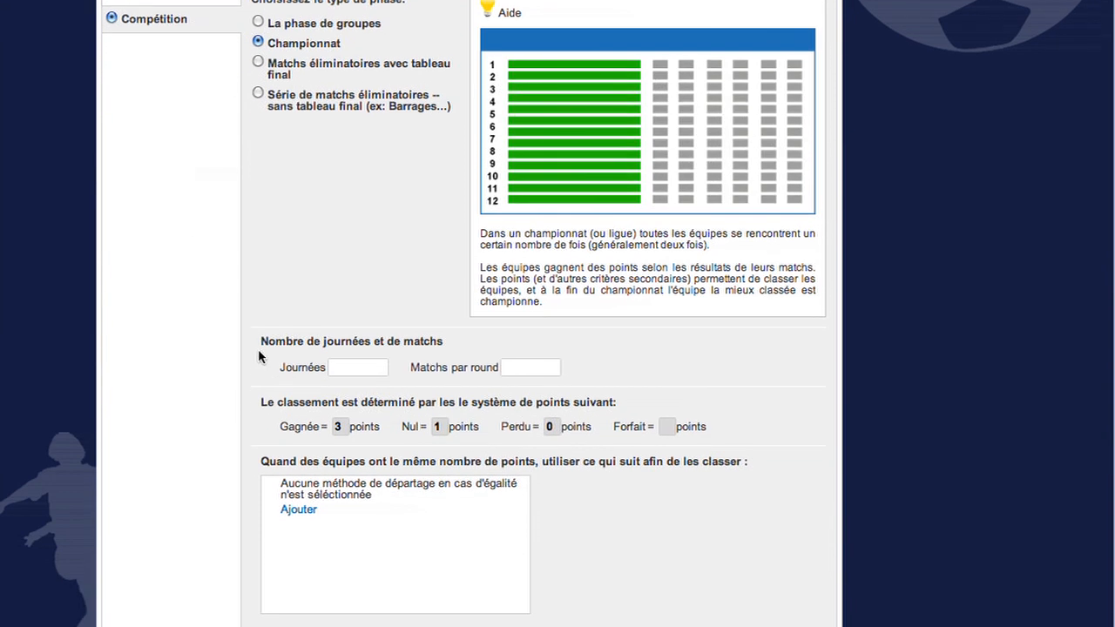
Set the championship phase to 38 match days (Journées) with 10 matches per round.
click(347, 287)
text(38)
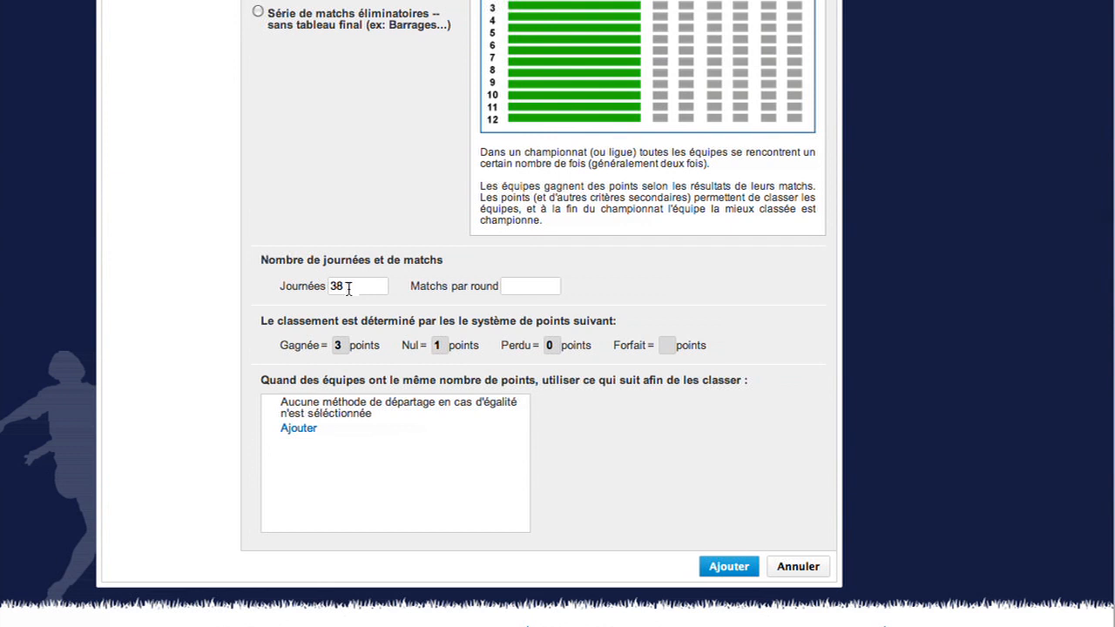
click(528, 289)
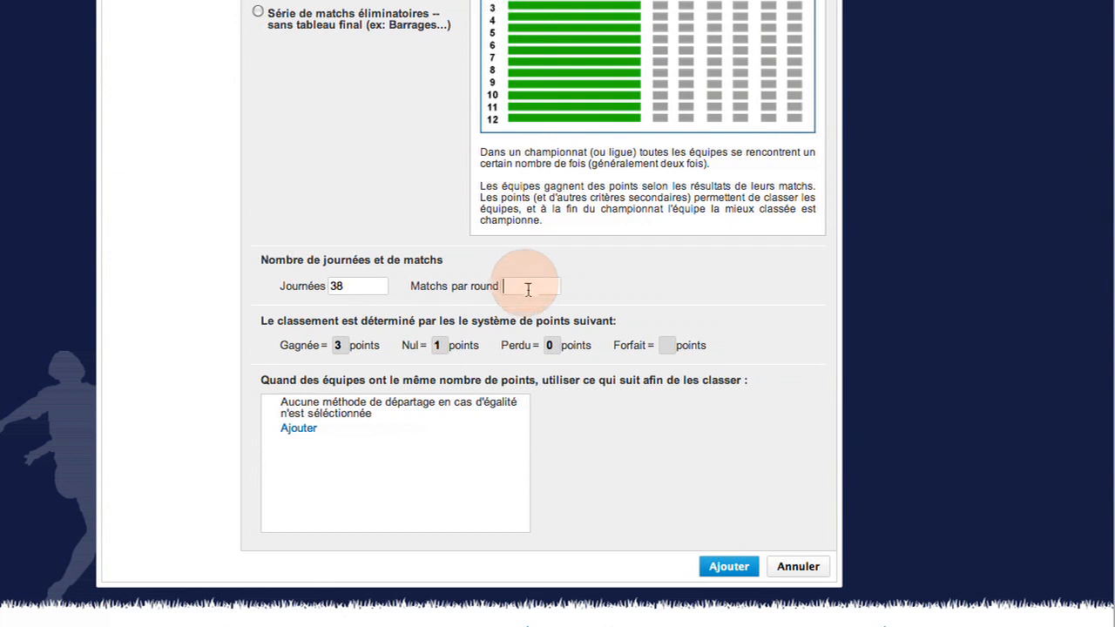
text(10)
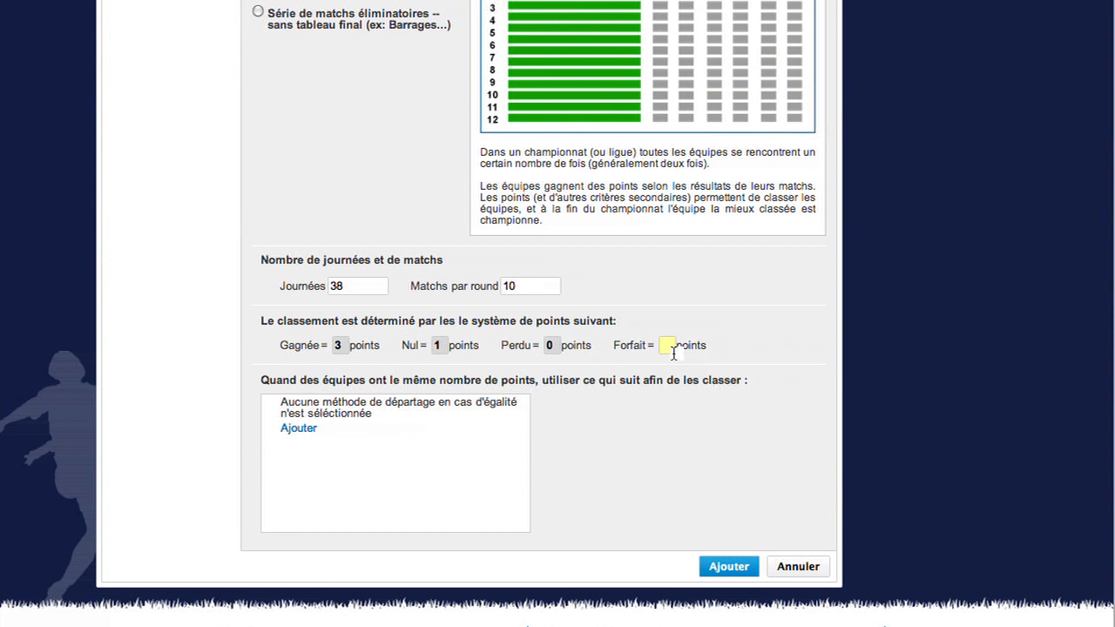
Try 4 points for a win and set the value back to 3.
click(344, 349)
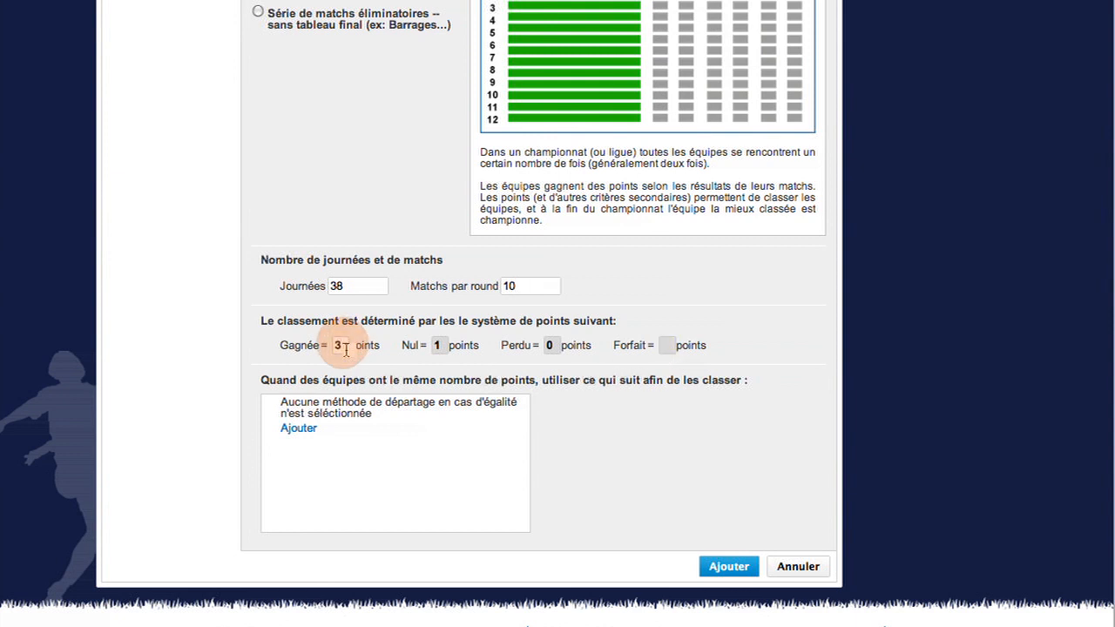
text(4)
key(BackSpace)
text(3)
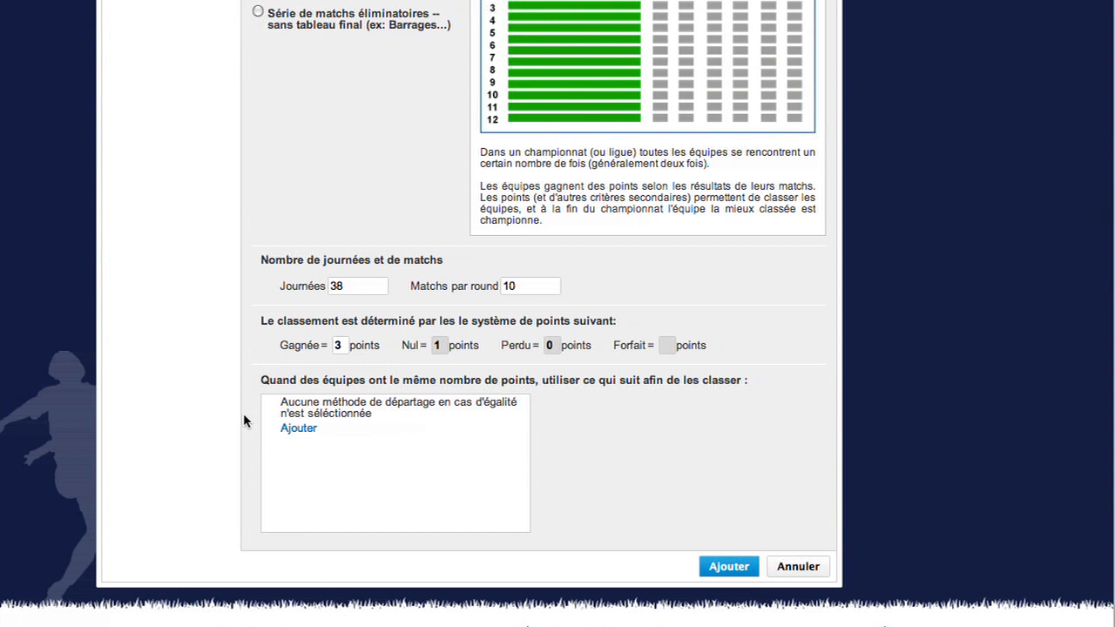
Add the tie-breakers But pour, Différence de buts, Différence de buts lors des confrontations directes and Nombre de points lors des confrontations directes.
click(311, 430)
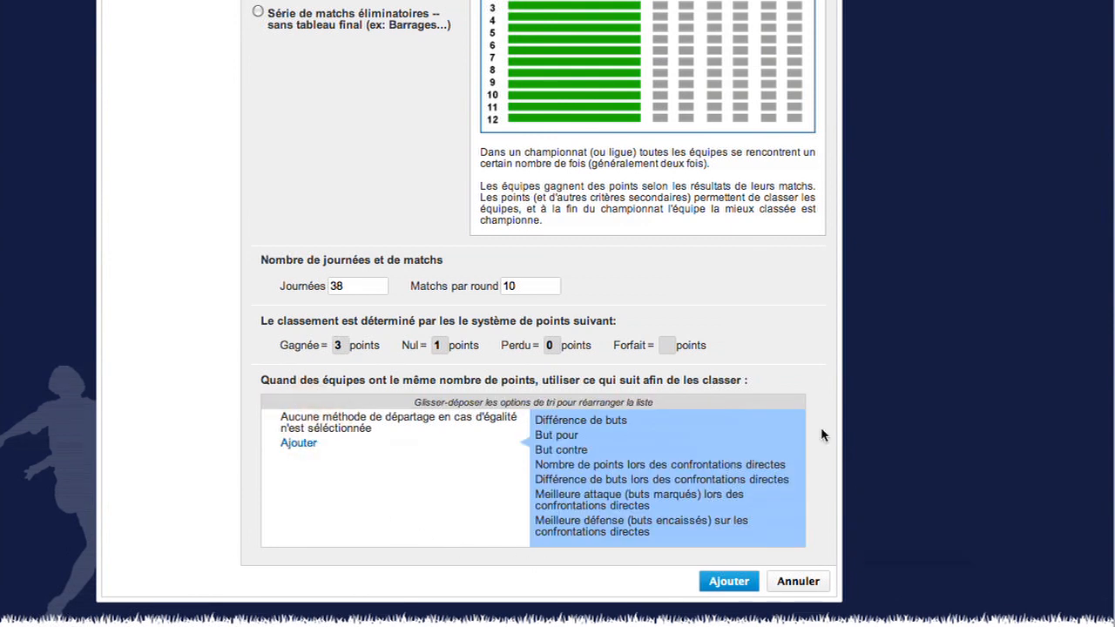
mouse_move(800, 424)
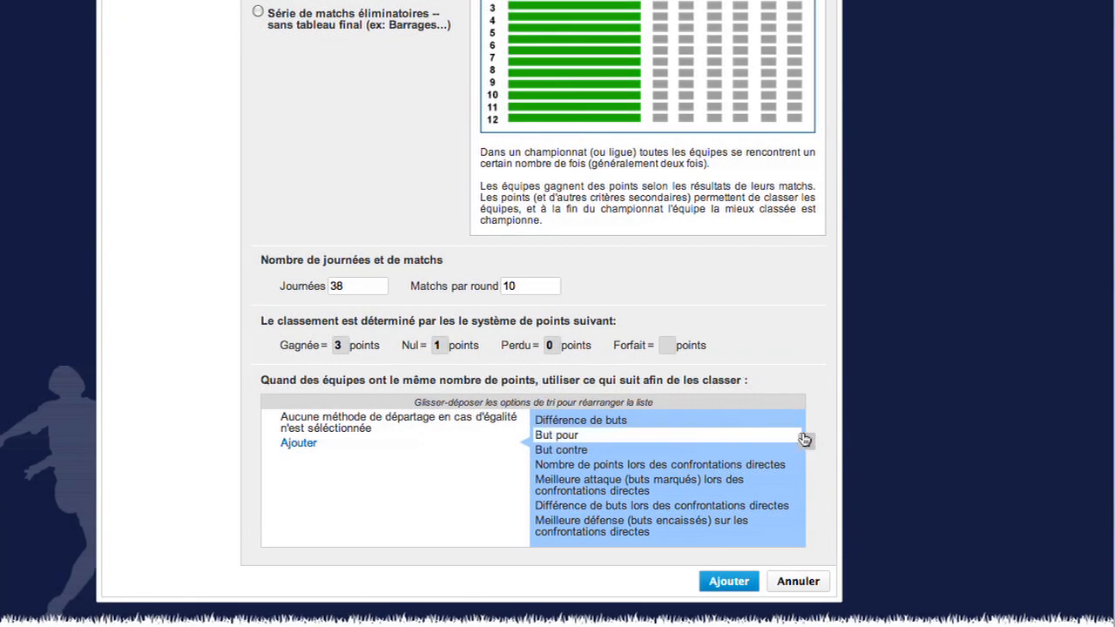
click(802, 435)
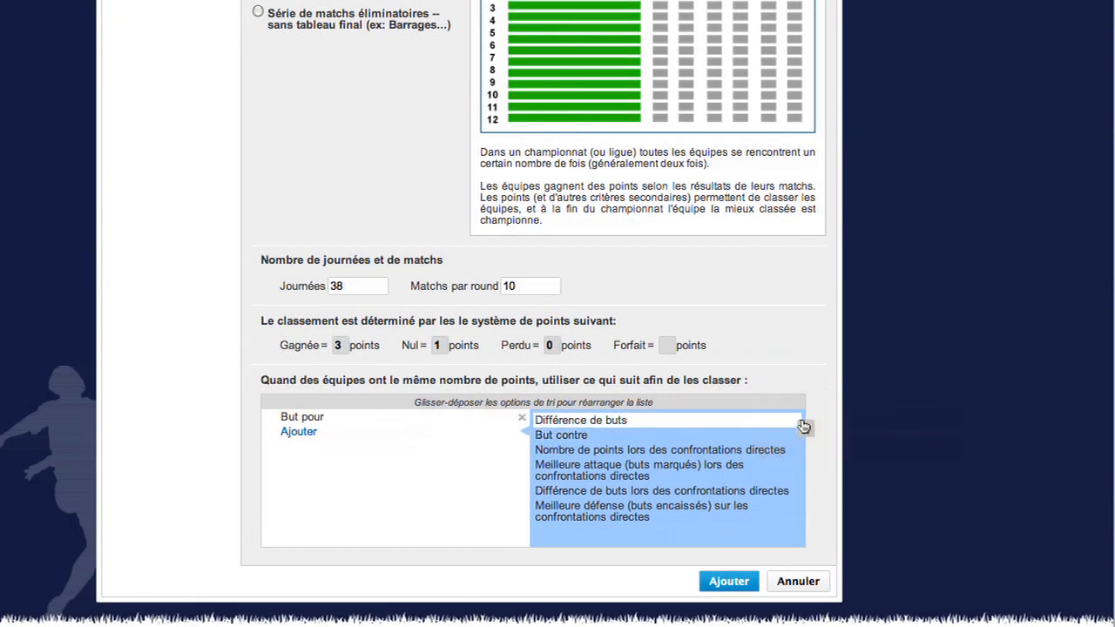
click(802, 425)
click(803, 477)
click(803, 437)
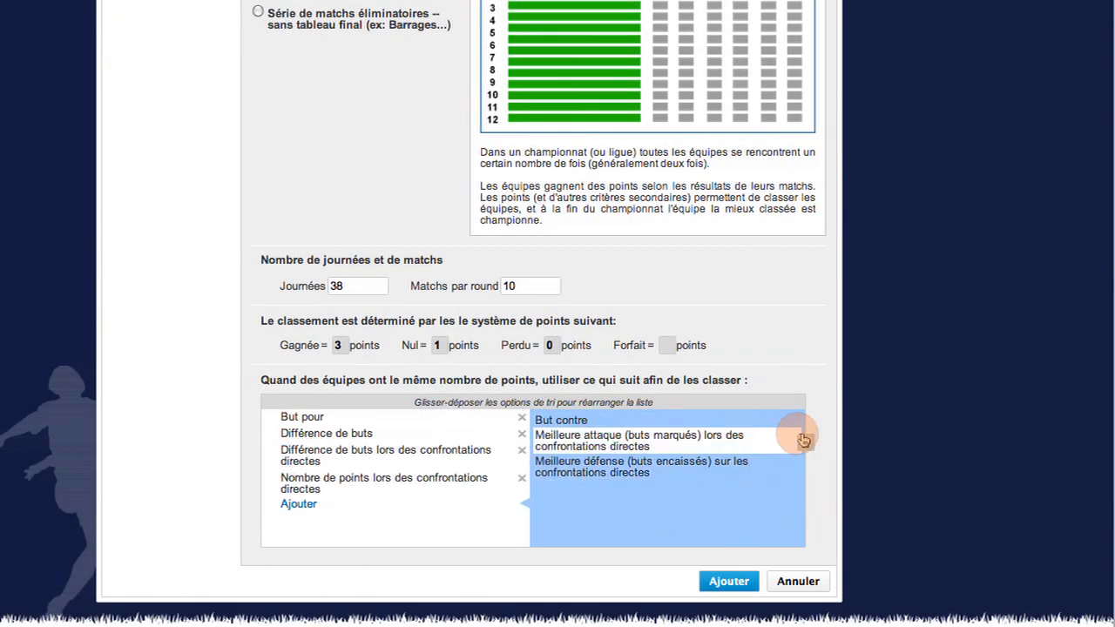
Remove the Nombre de points lors des confrontations directes tie-breaker, move Différence de buts above But pour and save the phase.
click(522, 479)
click(409, 432)
drag(410, 432, 413, 411)
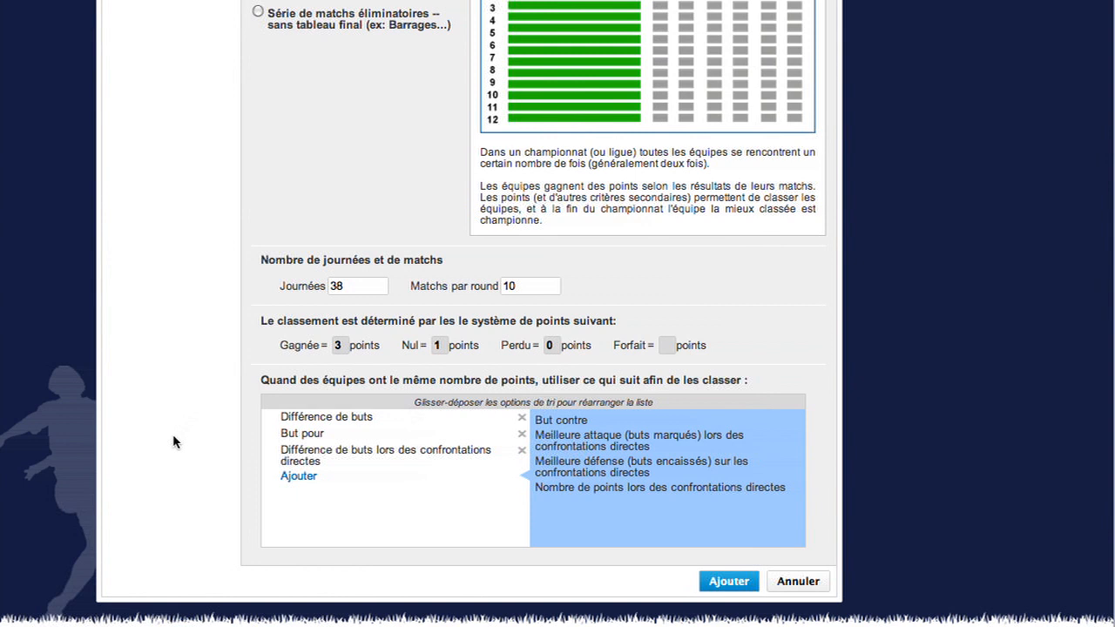
click(755, 590)
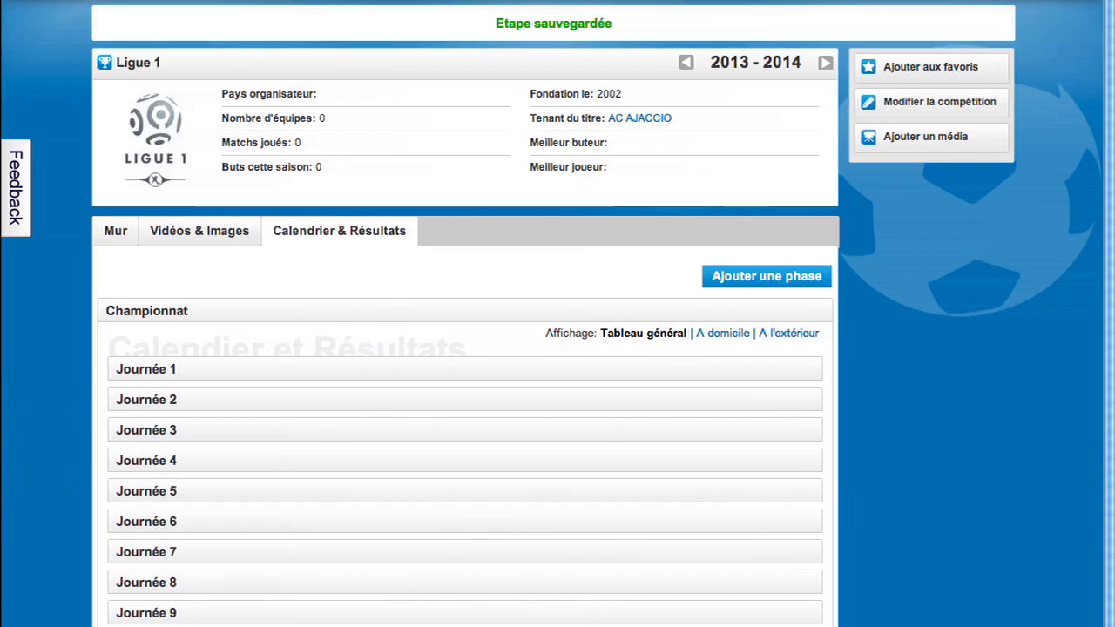
Expand Journée 1, Journée 2 and Journée 3 in the championship's calendar and results.
scroll(383, 405, down, 5)
click(357, 159)
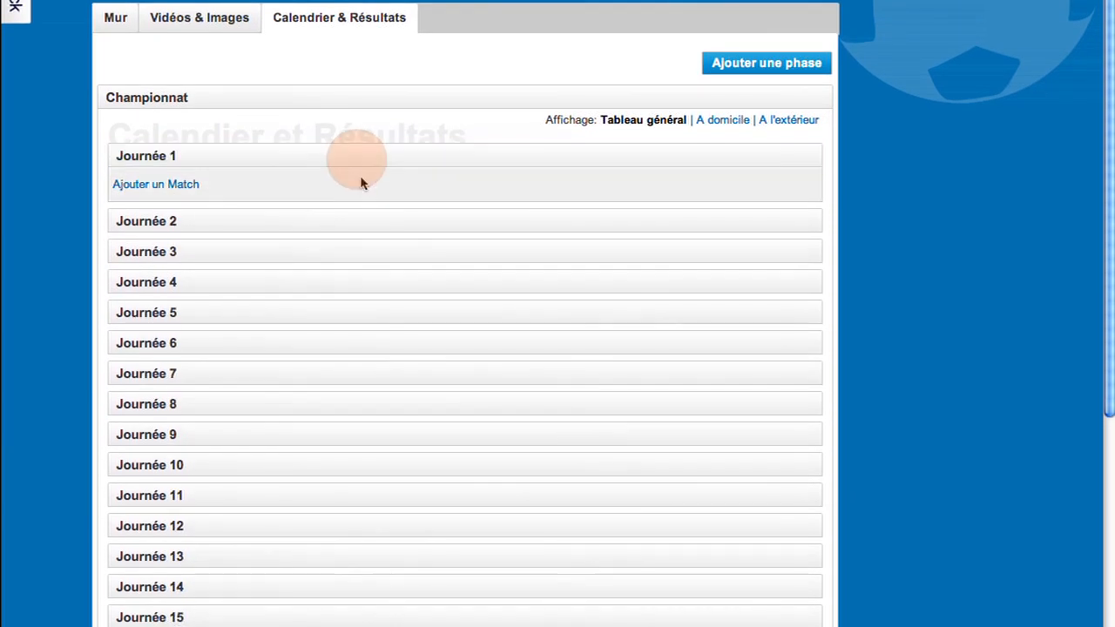
click(362, 224)
click(369, 288)
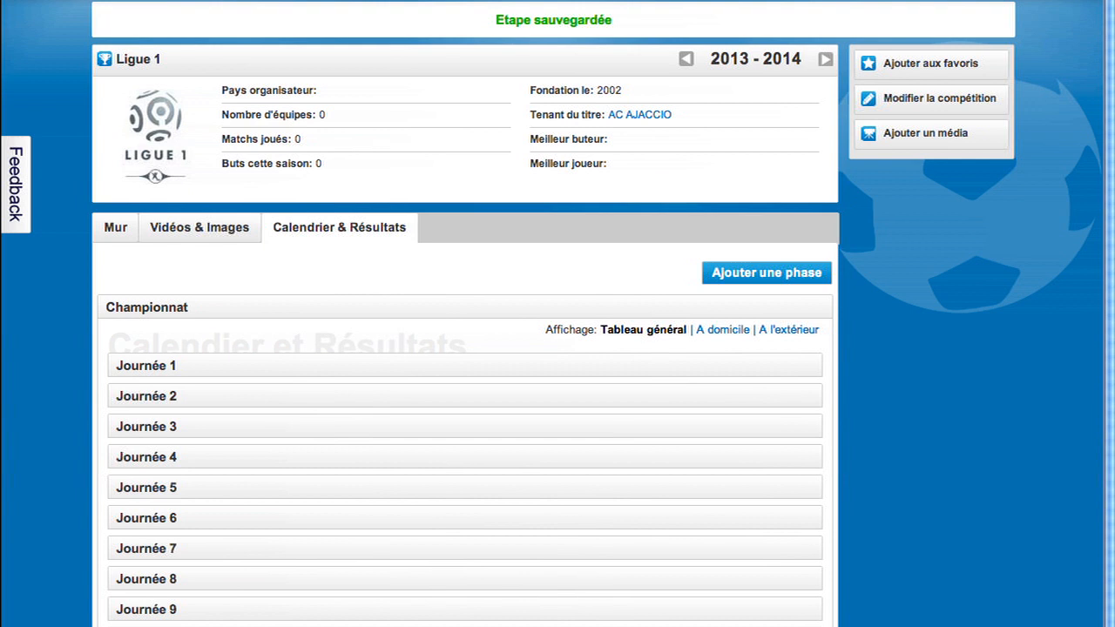
click(403, 364)
click(406, 428)
click(413, 495)
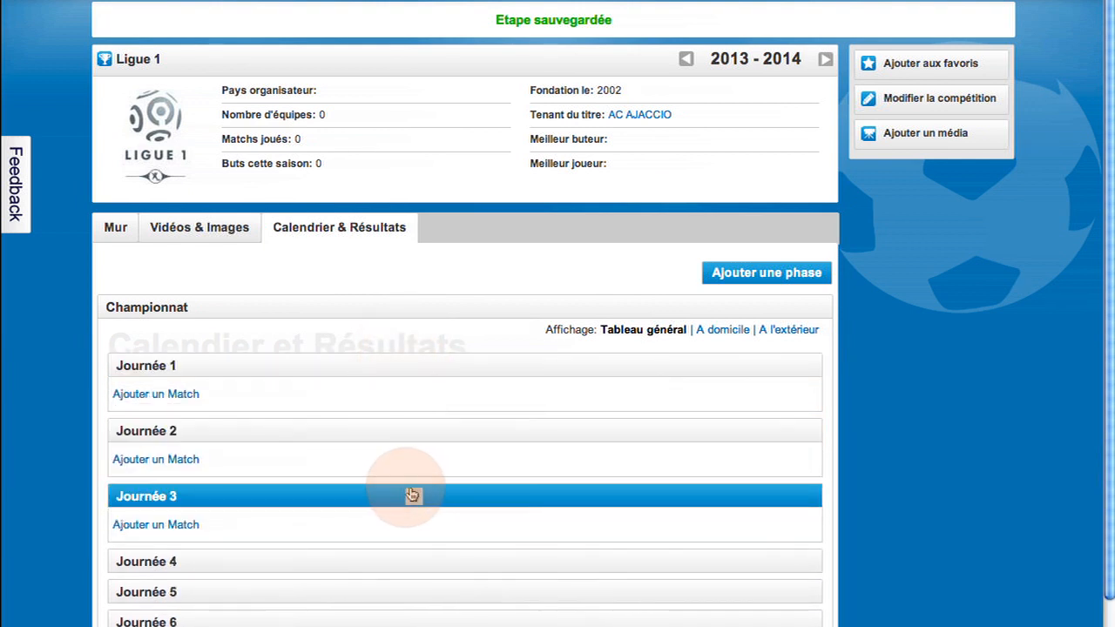
Start adding a match to Journée 1, view the link option and choose to create a new match.
click(196, 394)
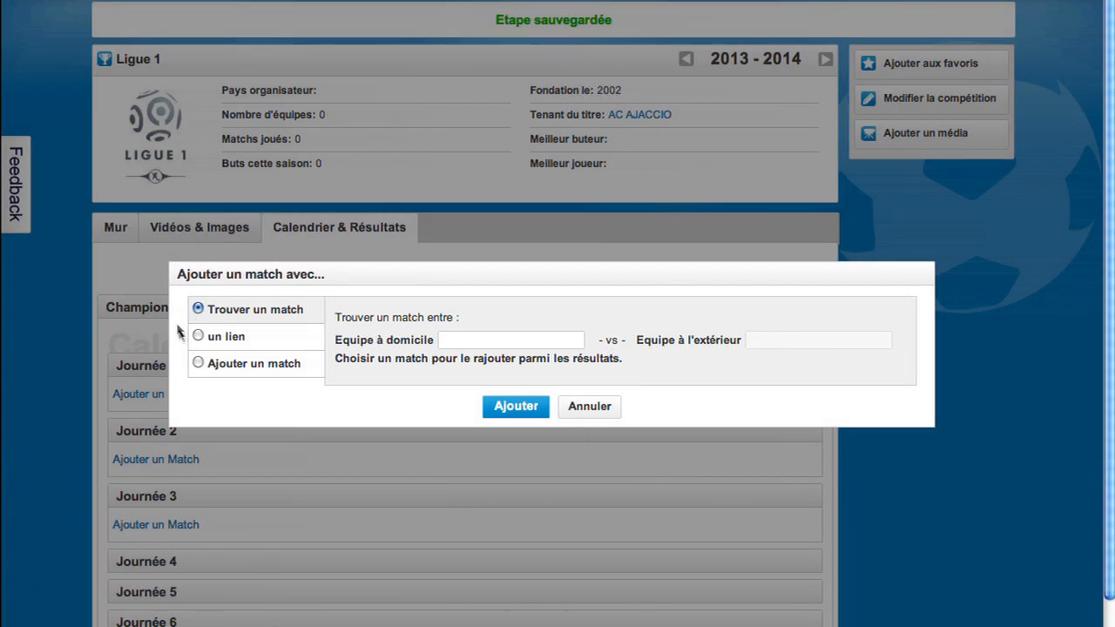
click(199, 337)
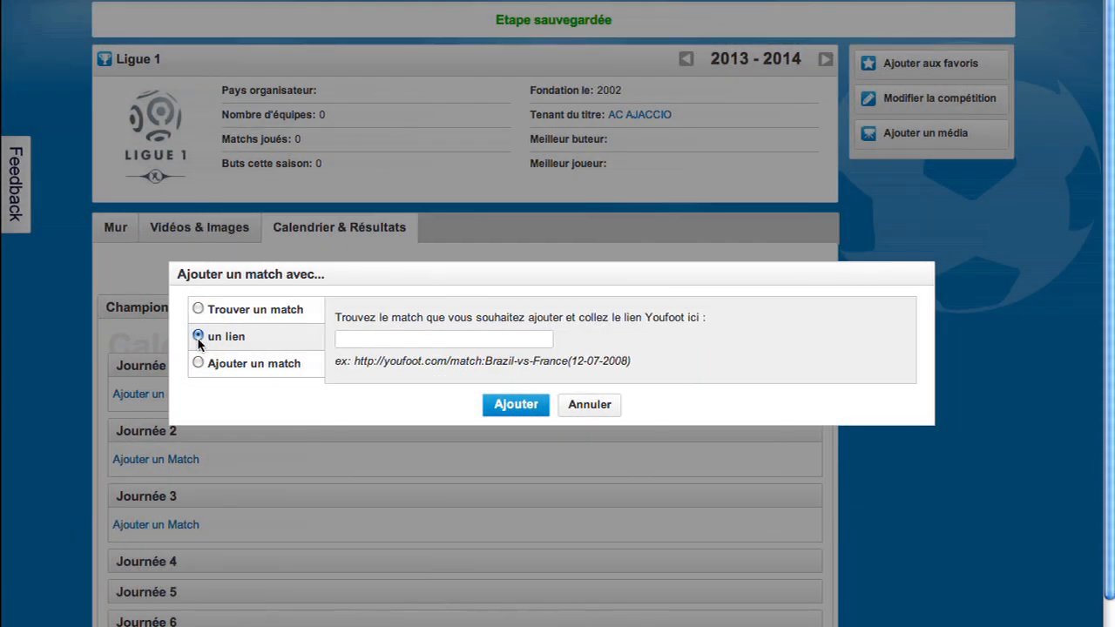
click(199, 365)
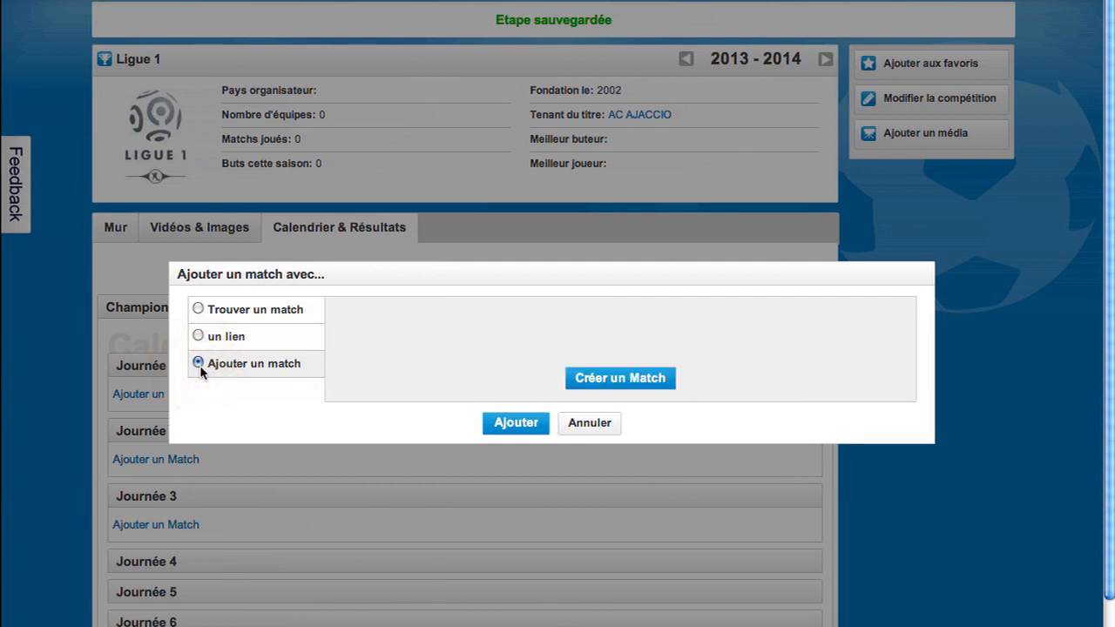
click(667, 388)
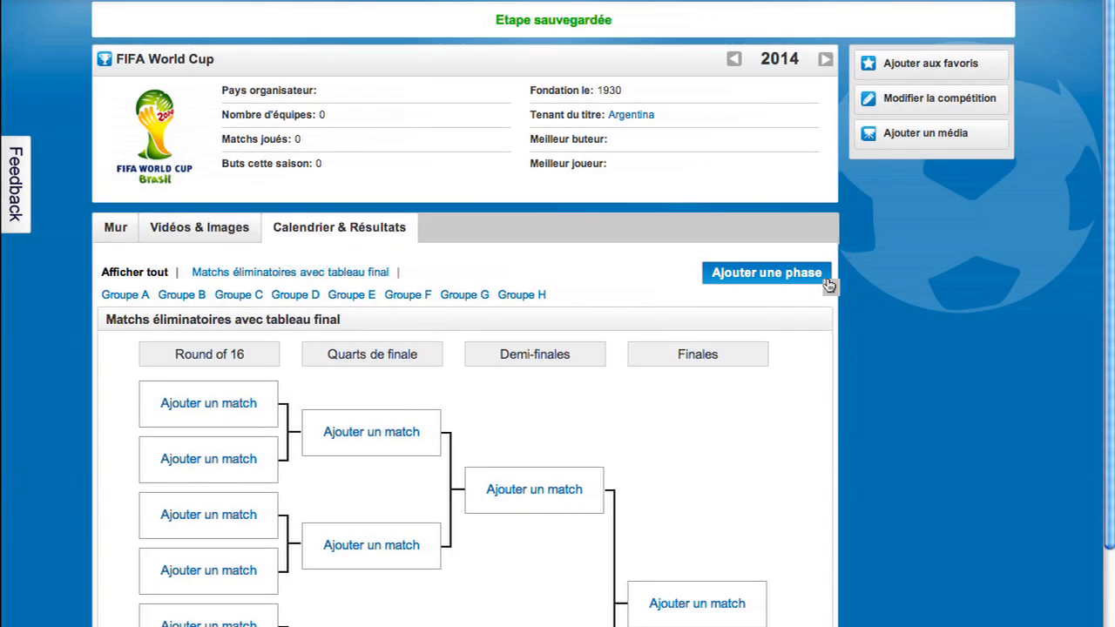
Show the edit options for the 2014 FIFA World Cup competition and dismiss them.
click(983, 108)
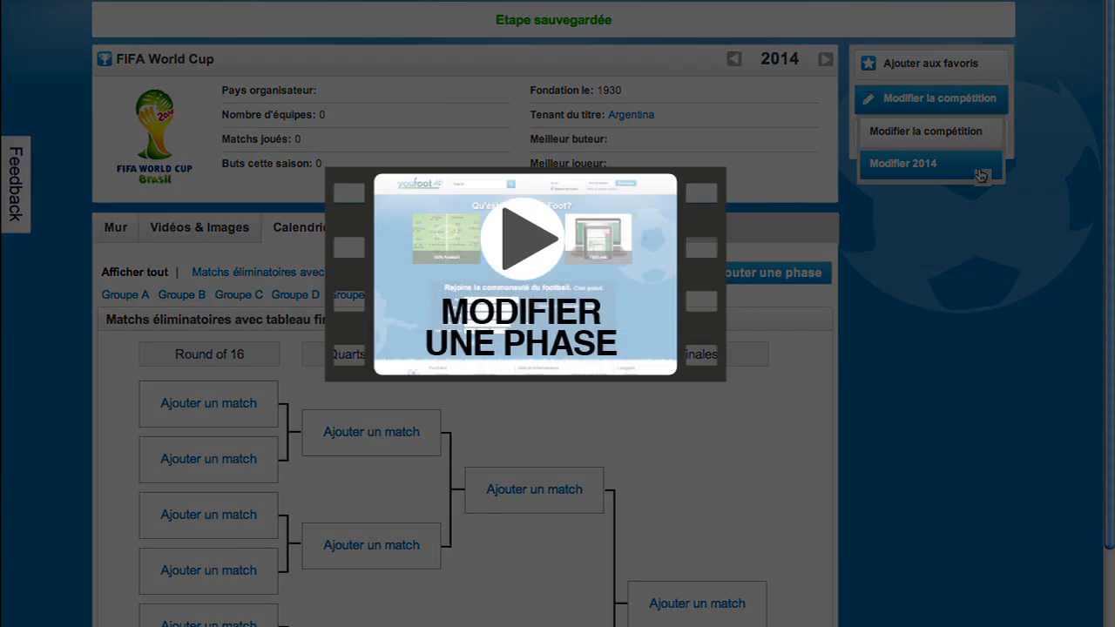
click(912, 306)
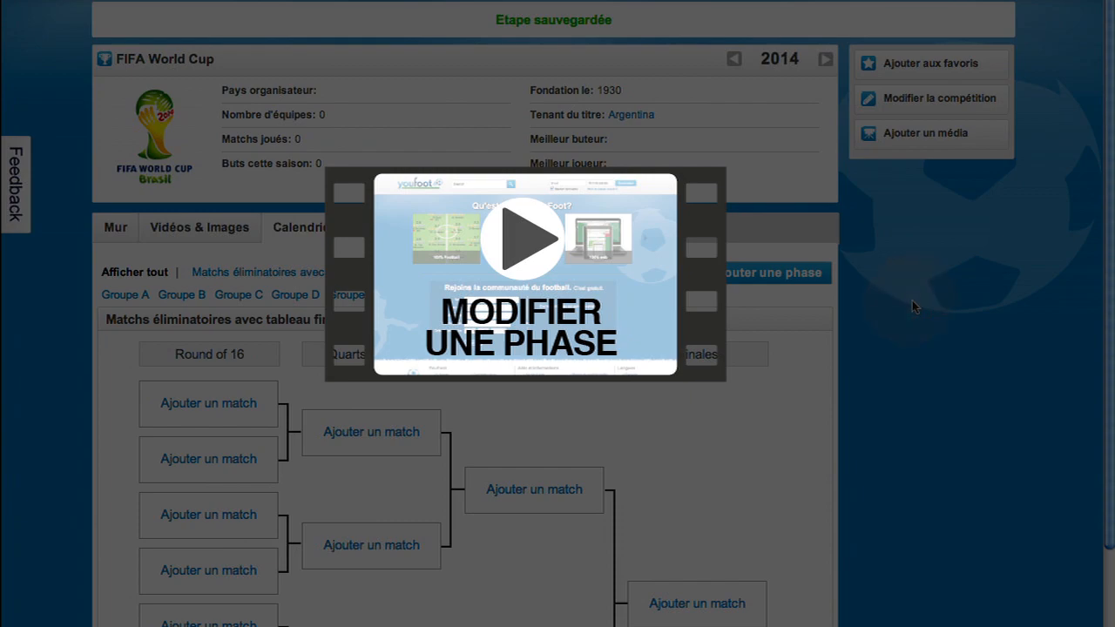